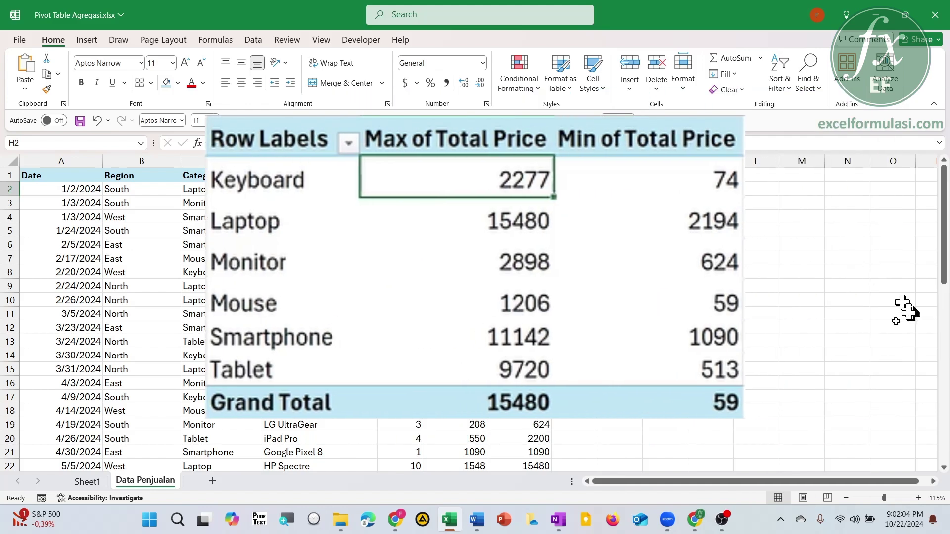
Insert a pivot table from the Data Penjualan range A1:G51 into the existing worksheet Sheet1 at cell D1.
left_click(812, 205)
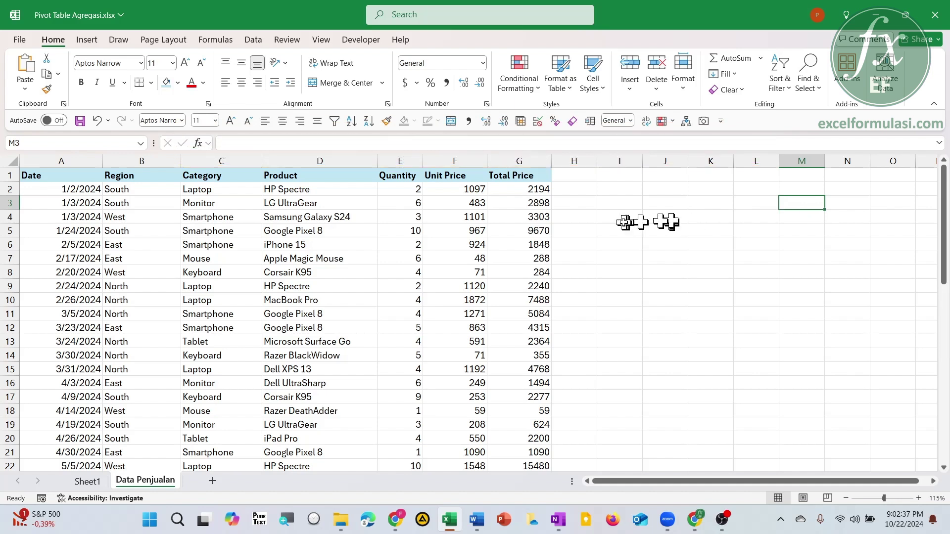
left_click(142, 203)
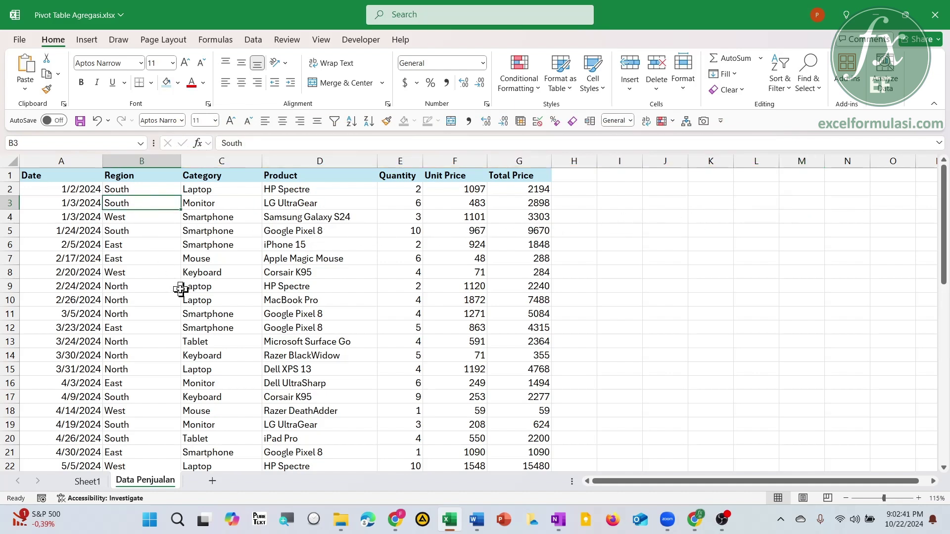
left_click(87, 40)
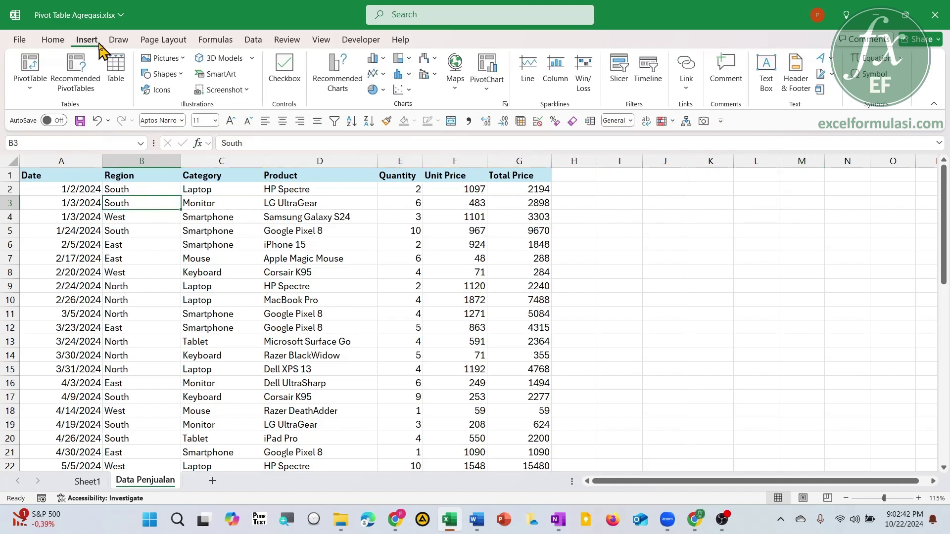
left_click(31, 65)
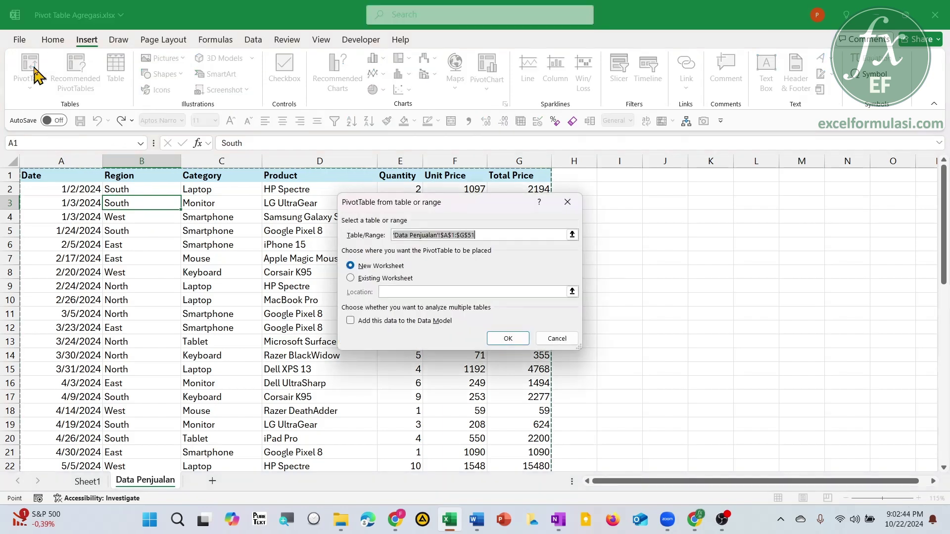
left_click(362, 281)
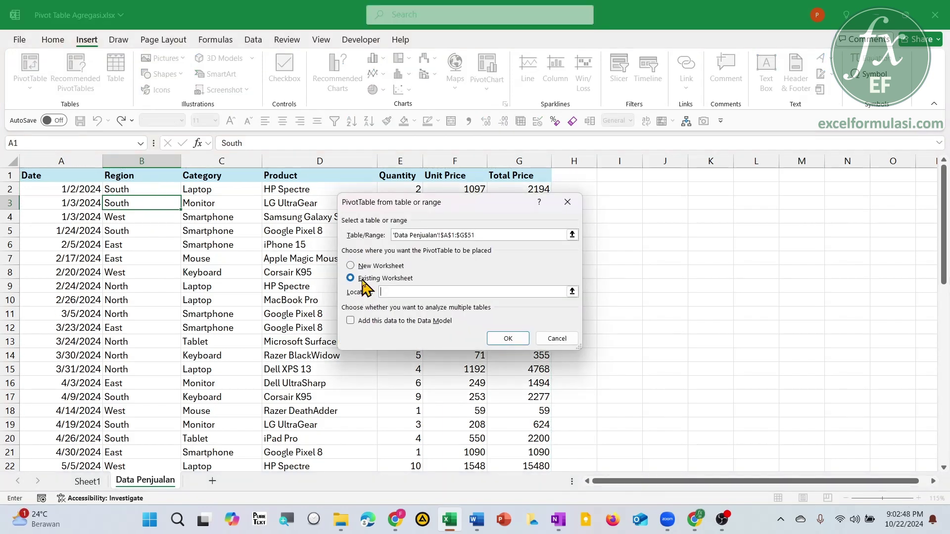
left_click(572, 291)
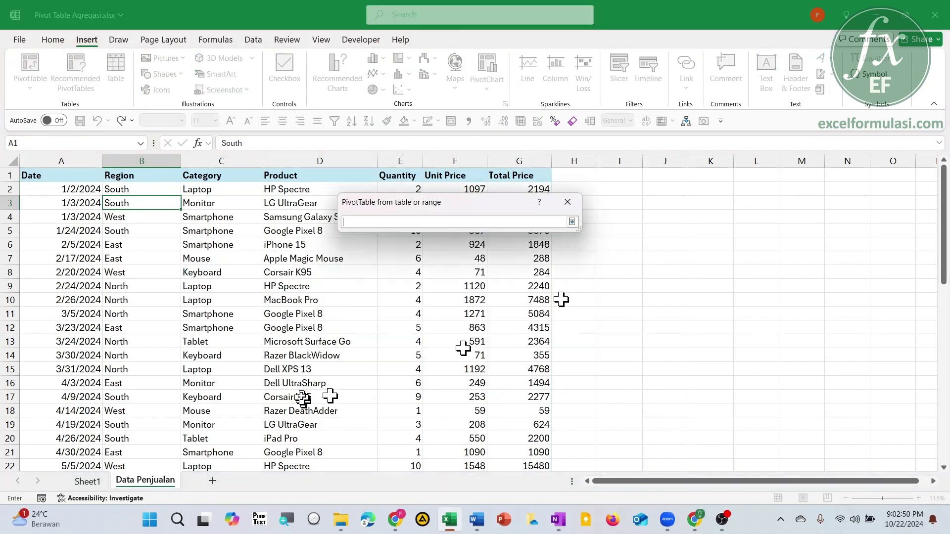
left_click(92, 483)
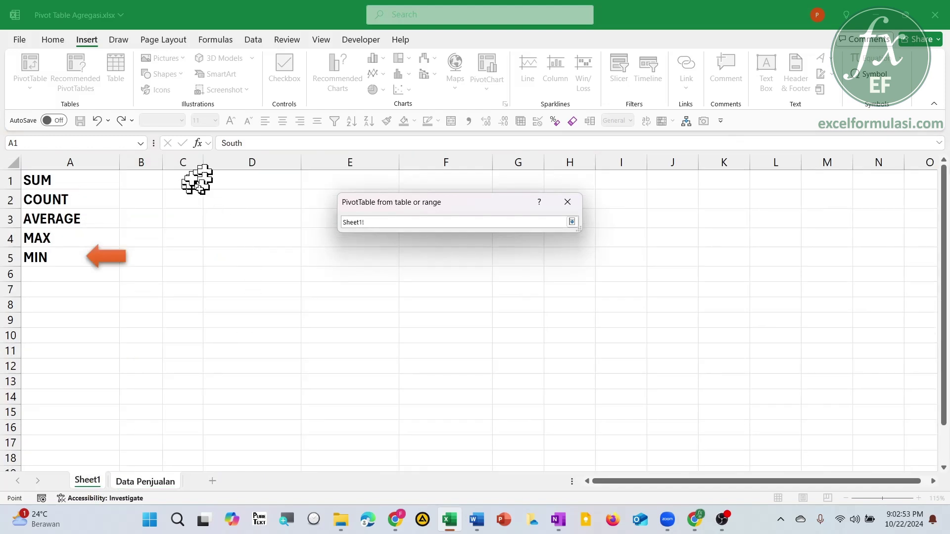
left_click(220, 181)
left_click(572, 221)
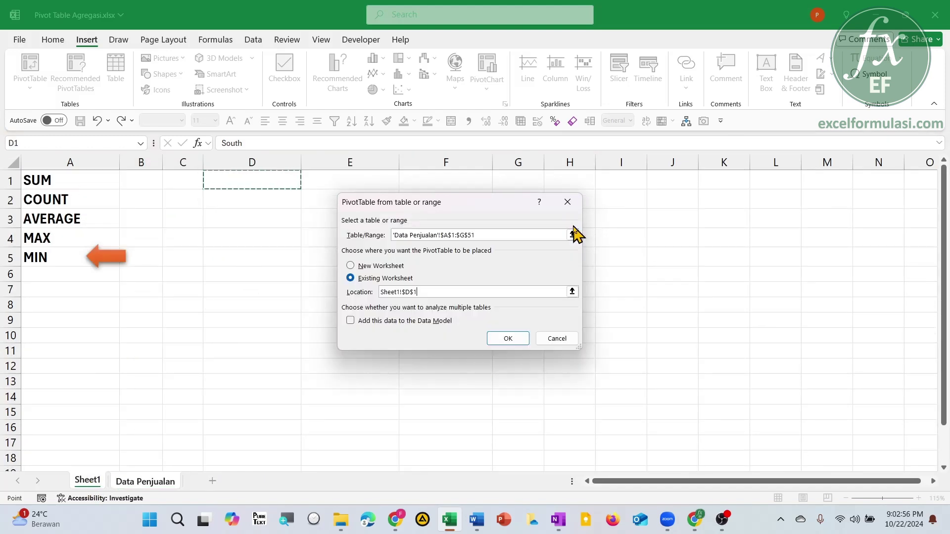
left_click(517, 339)
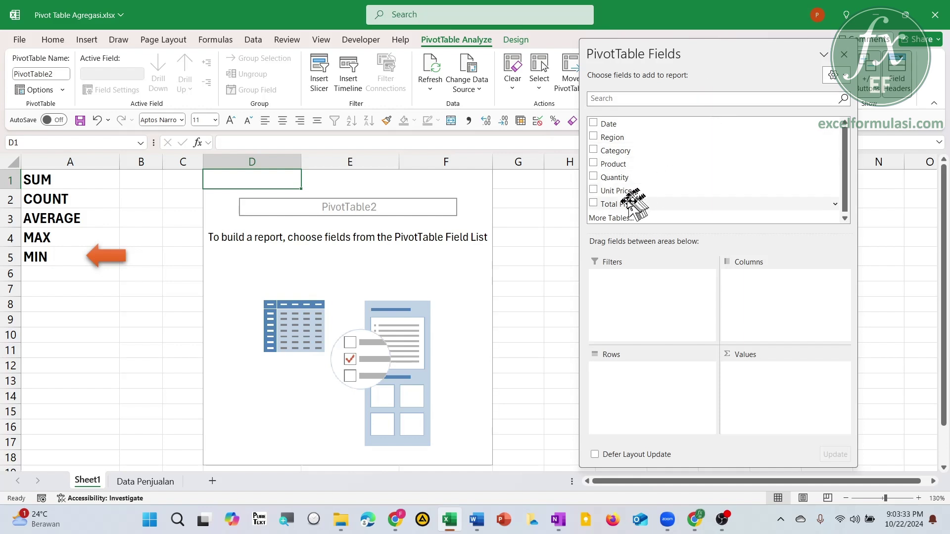
Sum Total Price by category, with Total Price as values and Category as rows of the pivot table.
left_click_drag(627, 202, 786, 387)
left_click(261, 200)
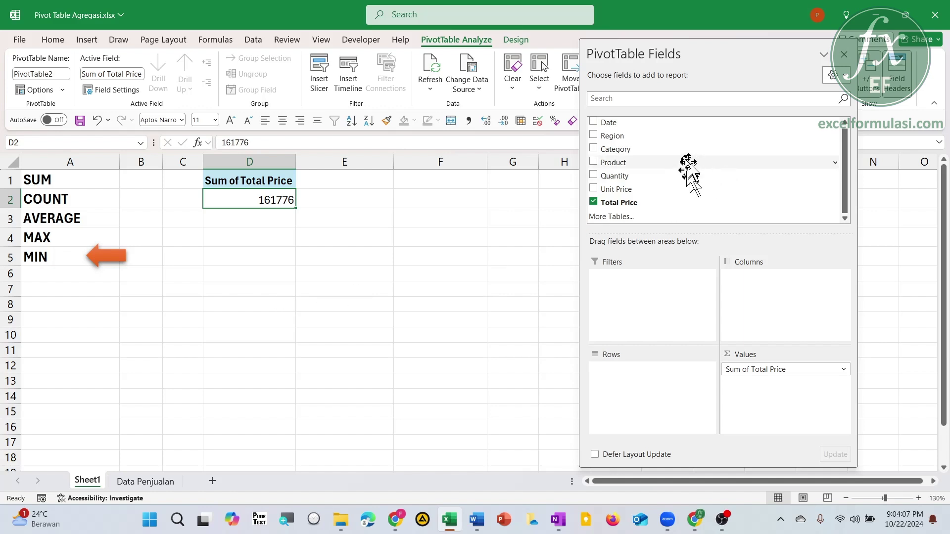
left_click_drag(681, 148, 646, 375)
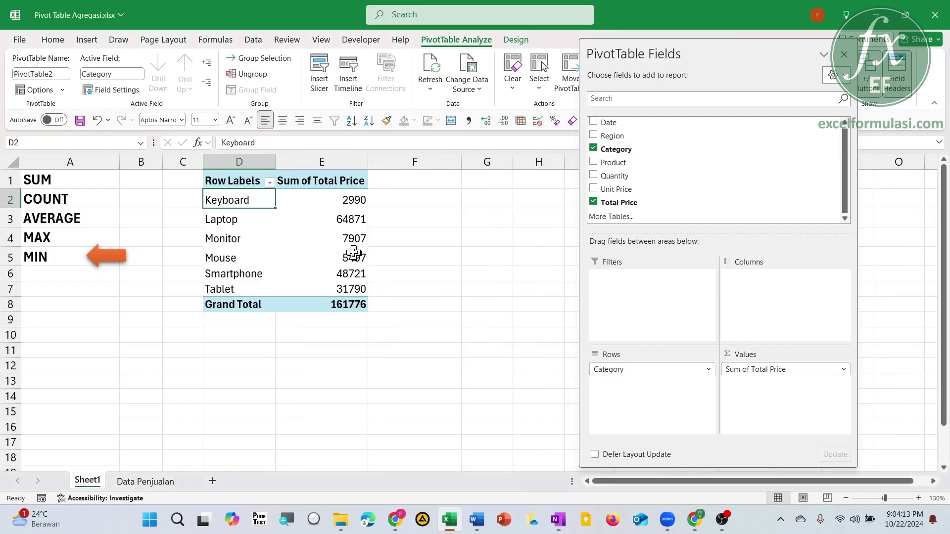
left_click(312, 203)
left_click(294, 223)
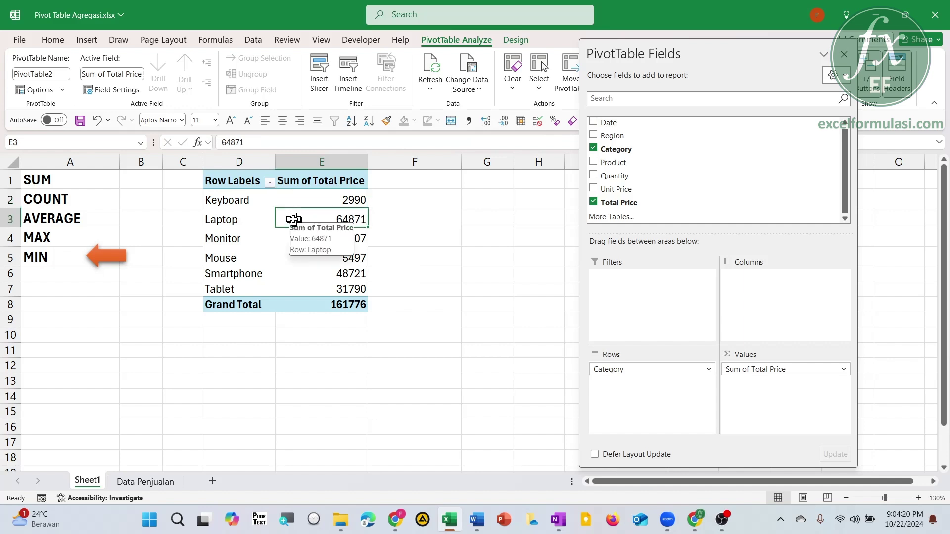
left_click(292, 238)
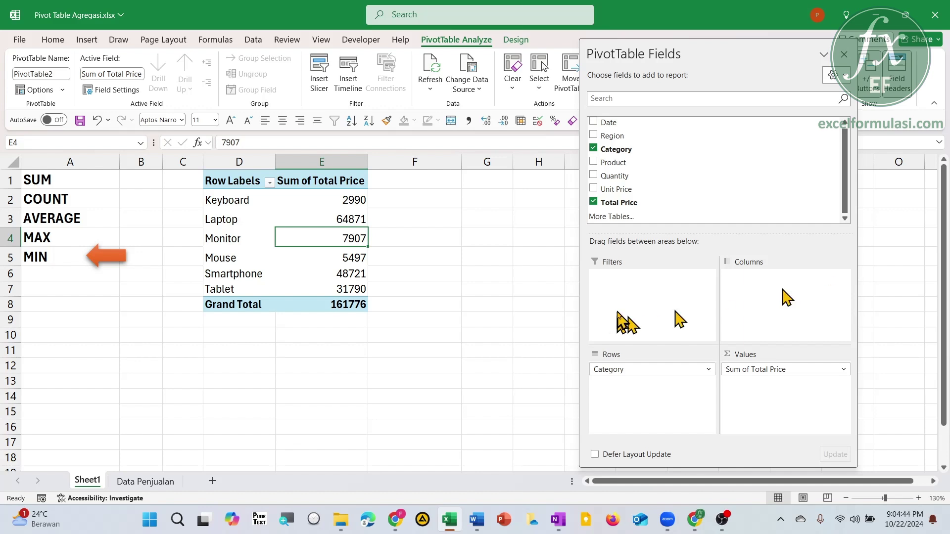
left_click(340, 203)
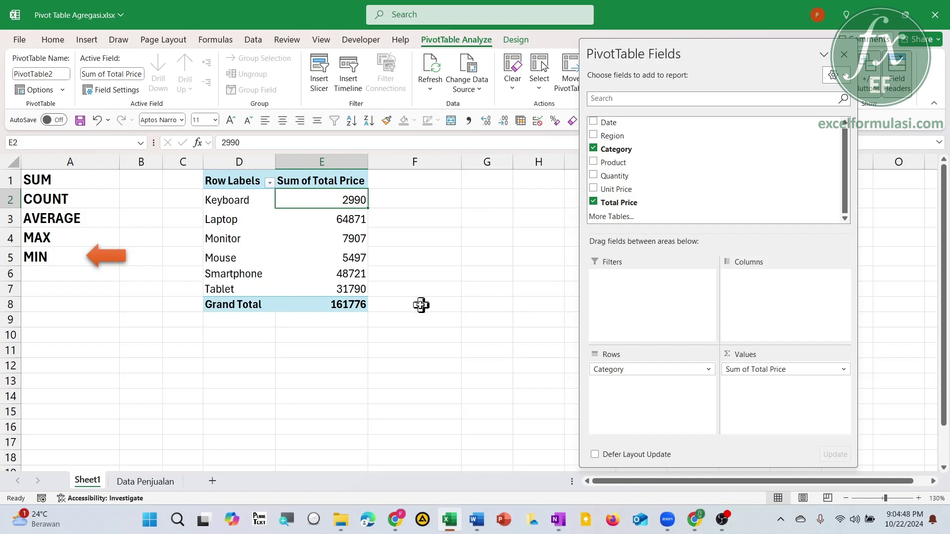
Add Total Price to the pivot values a second time and summarize the new column by Count.
left_click_drag(640, 202, 762, 384)
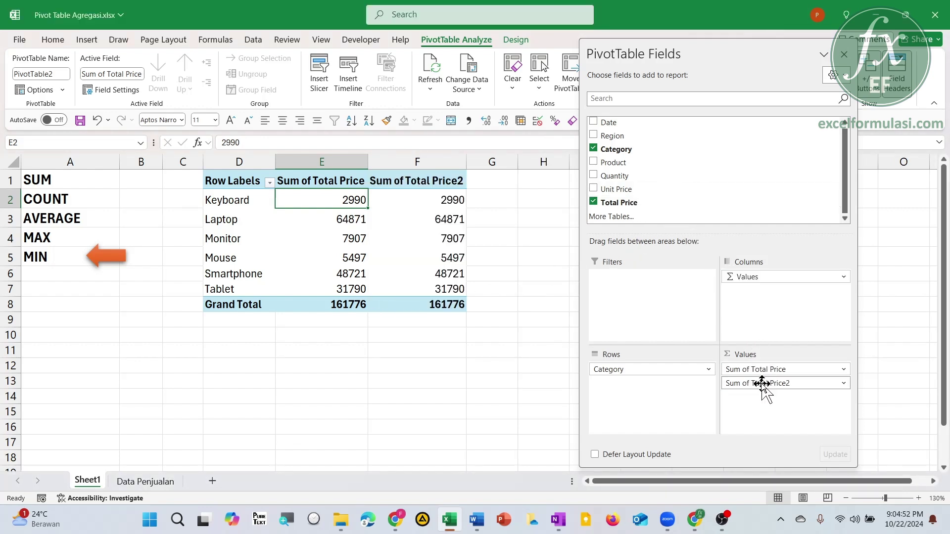
left_click_drag(420, 200, 414, 274)
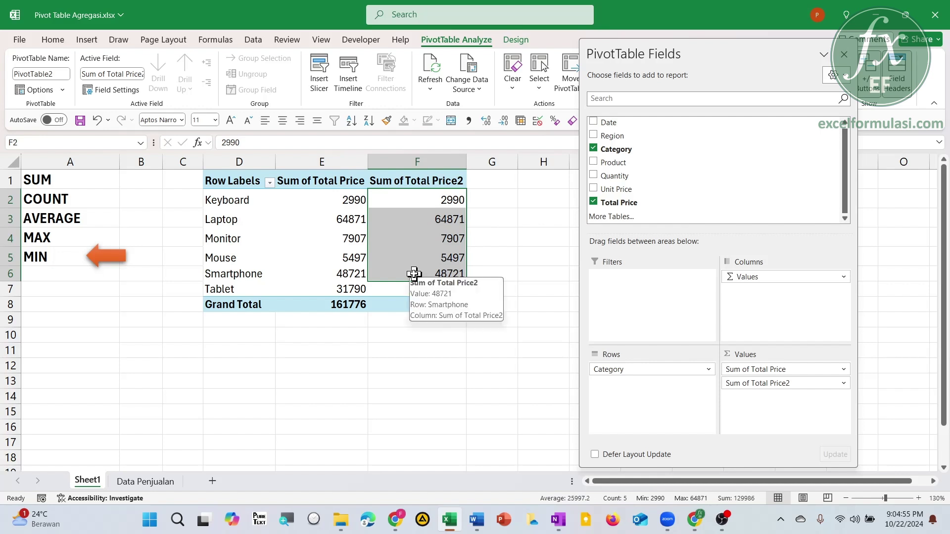
left_click(414, 219)
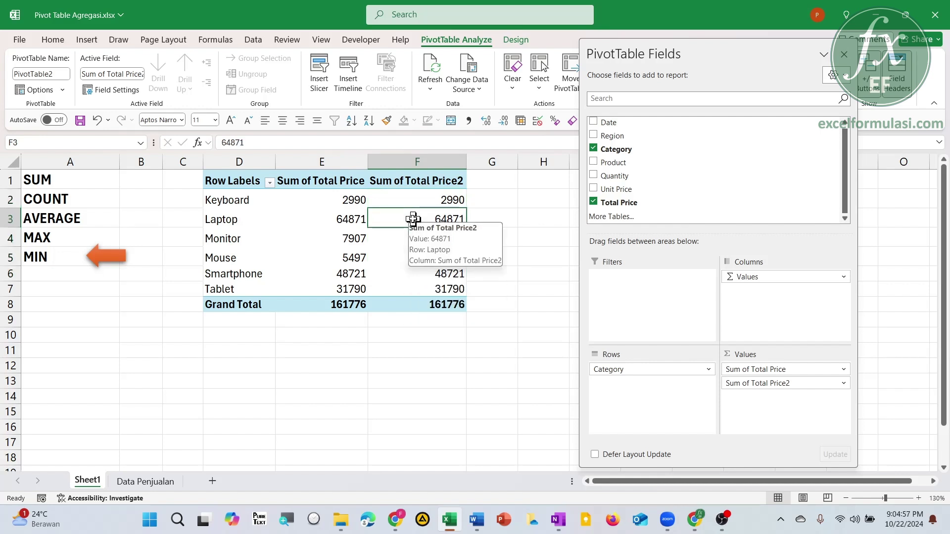
right_click(413, 219)
mouse_move(446, 380)
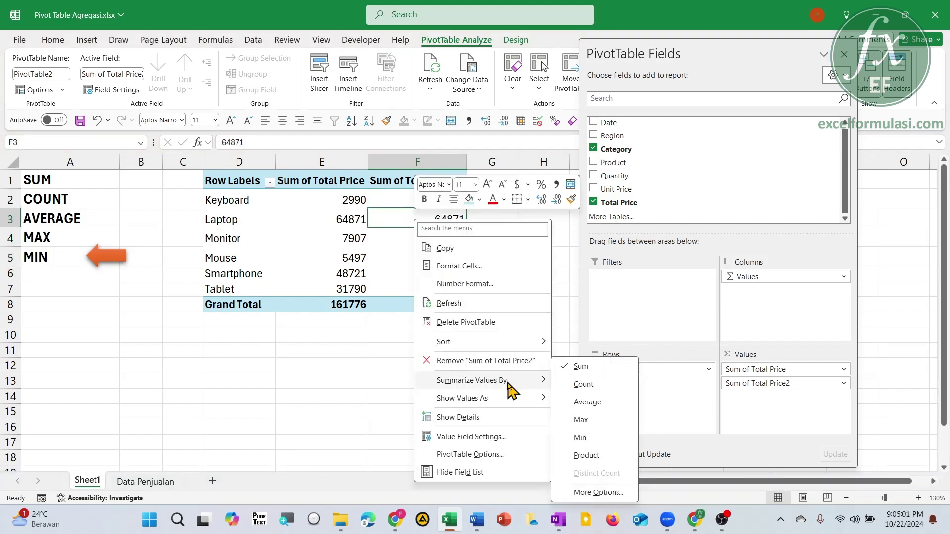
left_click(574, 385)
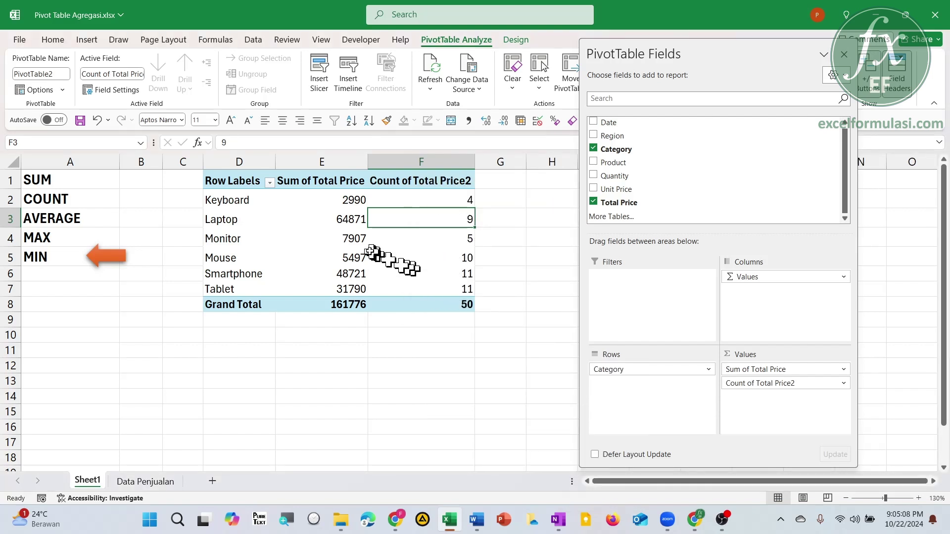
left_click(312, 219)
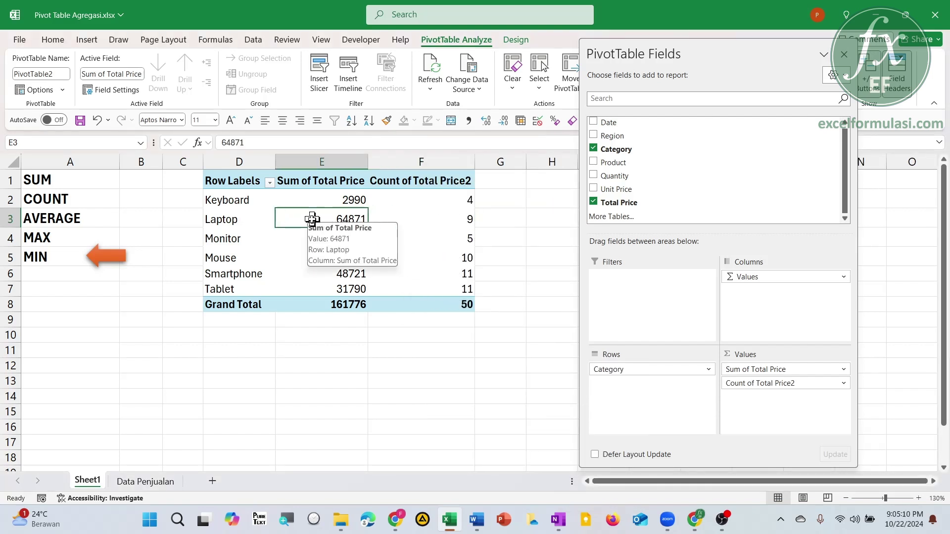
left_click(439, 219)
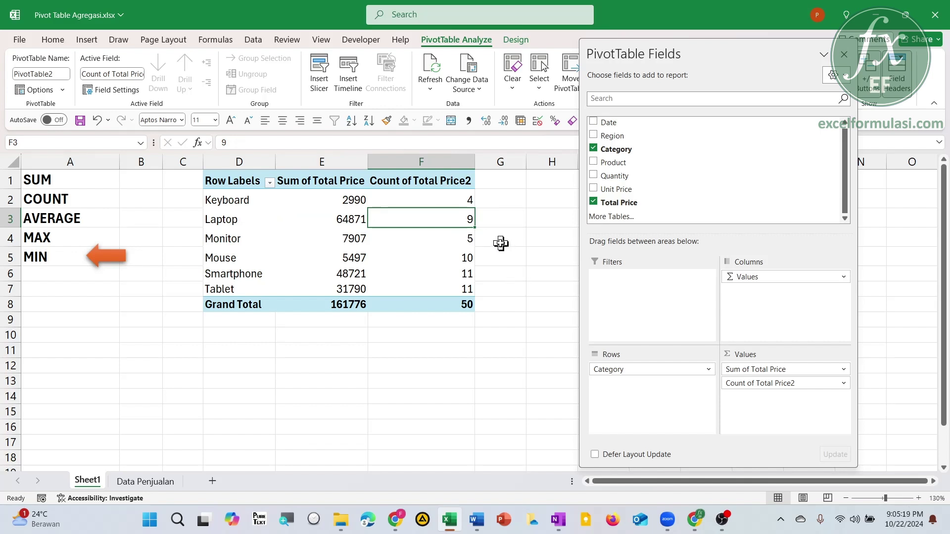
Drill down into the Laptop count to list its source records on a new sheet, and review their Category and Total Price columns.
double_click(422, 214)
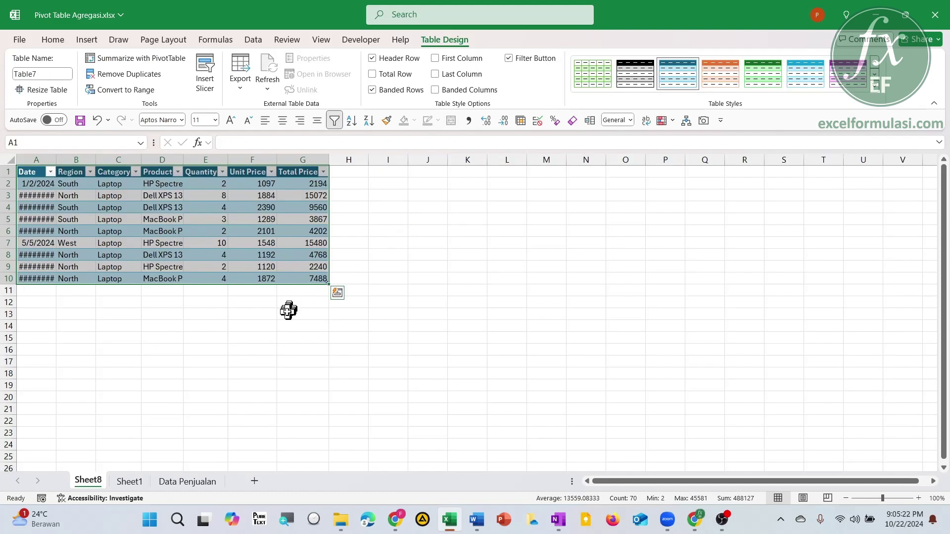
left_click(288, 310)
left_click(130, 185)
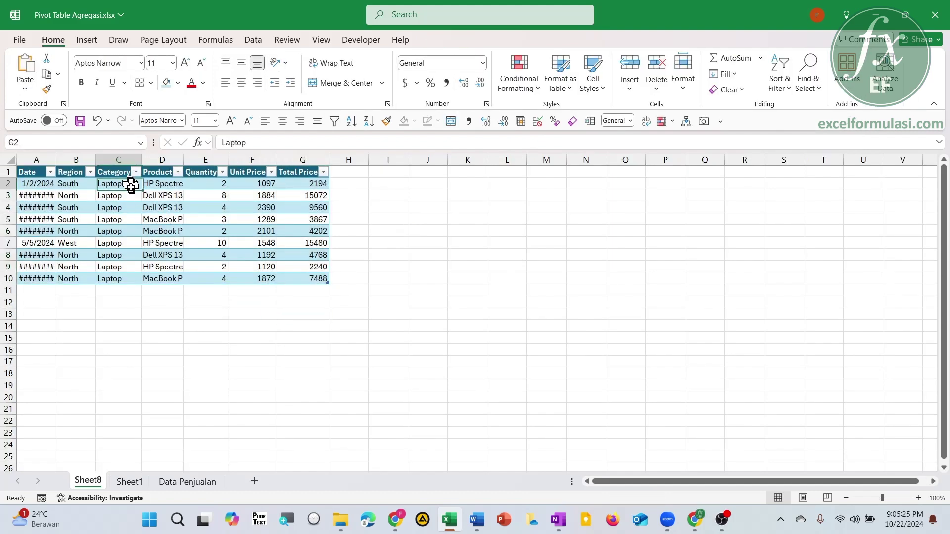
left_click_drag(131, 184, 127, 278)
left_click(305, 299)
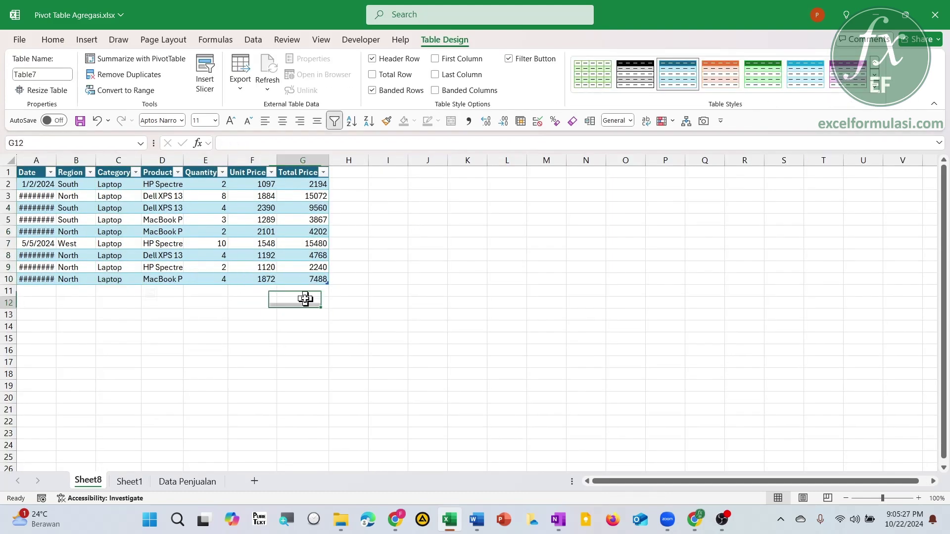
left_click_drag(303, 185, 303, 279)
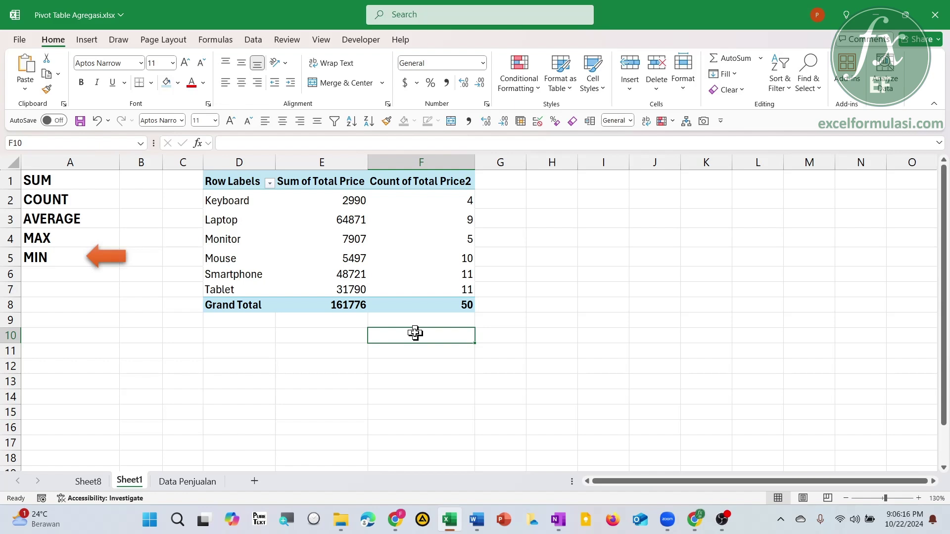
Remove Category and both Total Price fields from the pivot table on Sheet1.
left_click(325, 221)
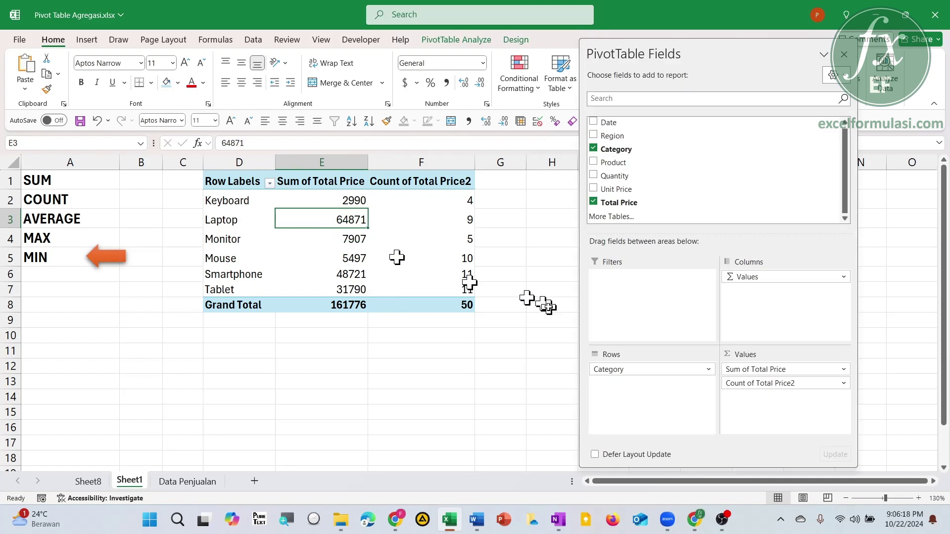
left_click_drag(643, 369, 510, 384)
left_click_drag(783, 384, 579, 407)
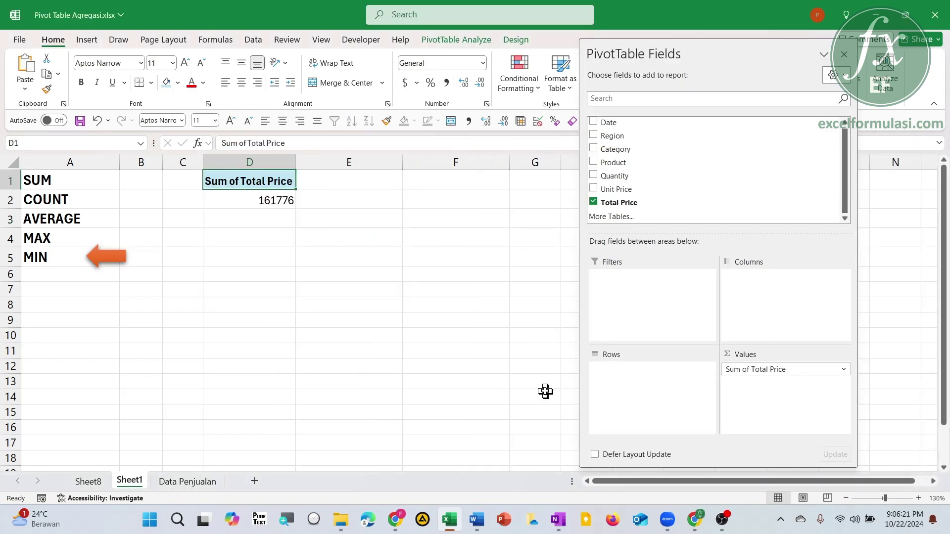
left_click_drag(779, 371, 439, 366)
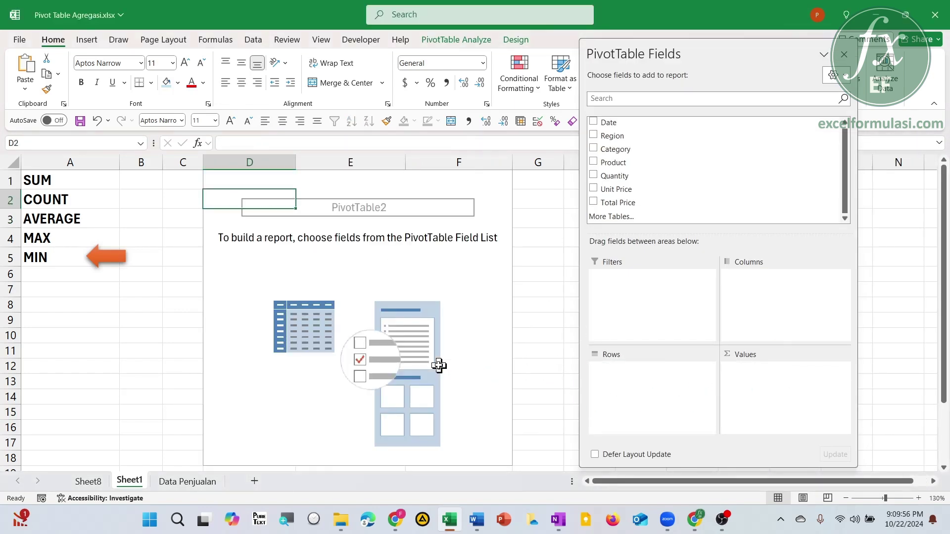
Build the pivot table with Product as rows and Quantity as values, summarized by Average.
left_click_drag(627, 177, 770, 395)
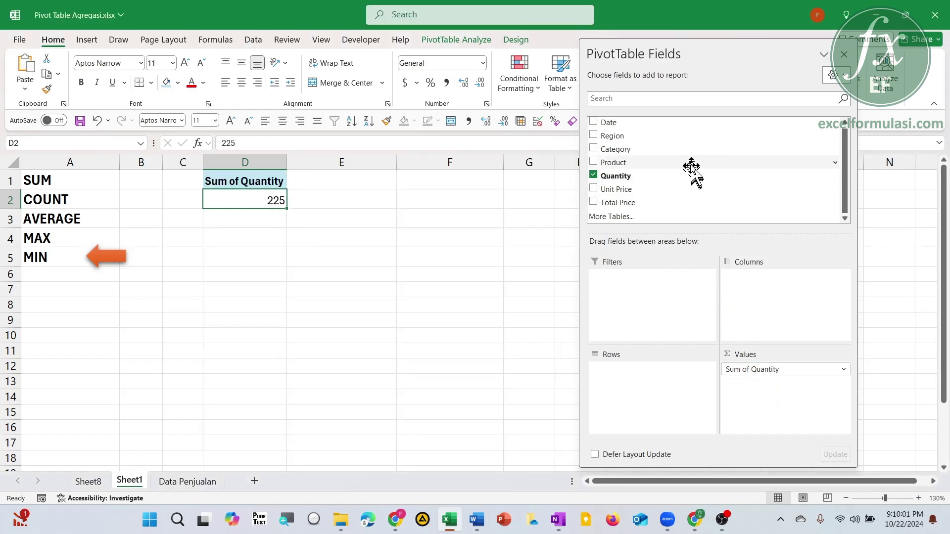
left_click_drag(692, 168, 660, 385)
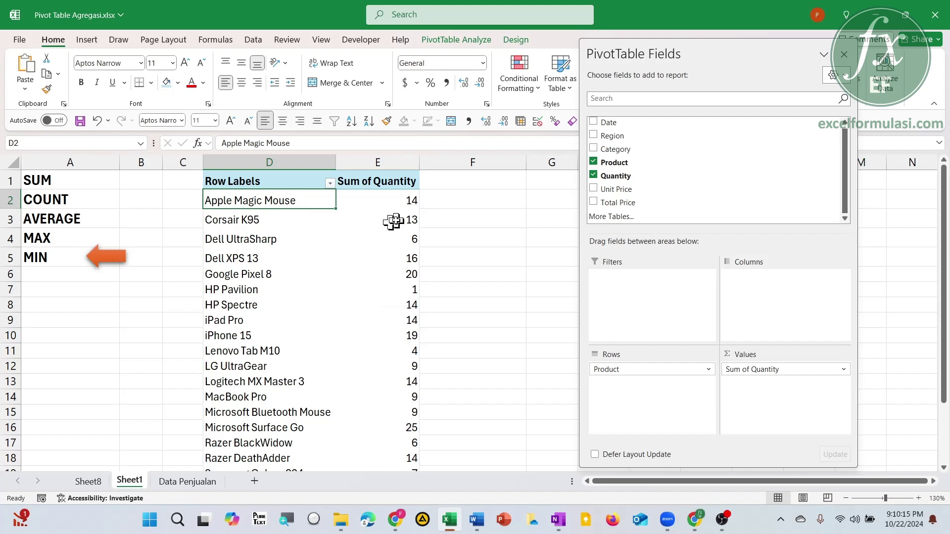
left_click(377, 202)
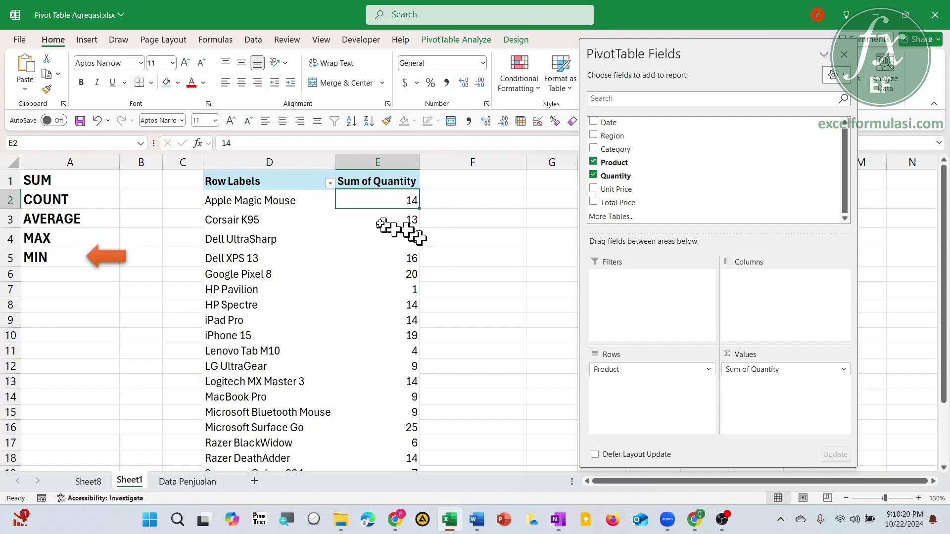
right_click(372, 205)
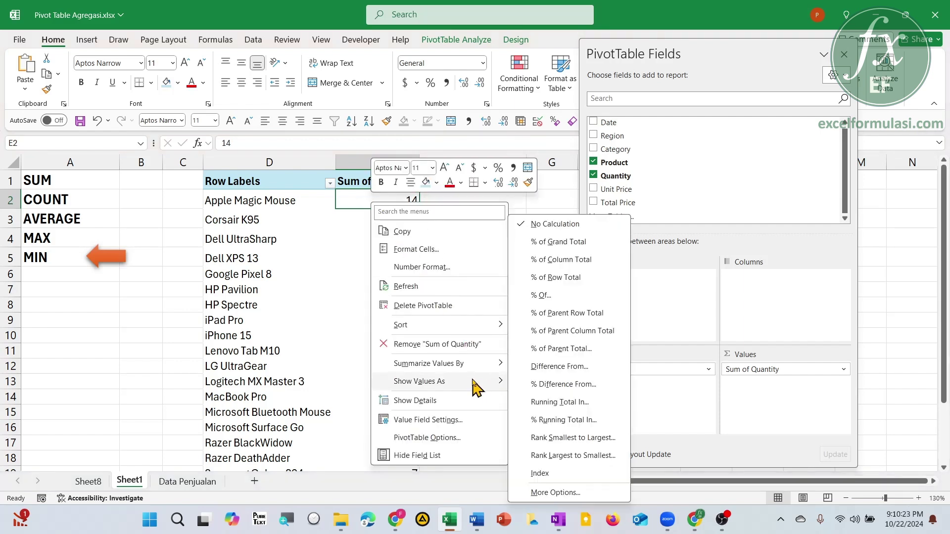
mouse_move(474, 367)
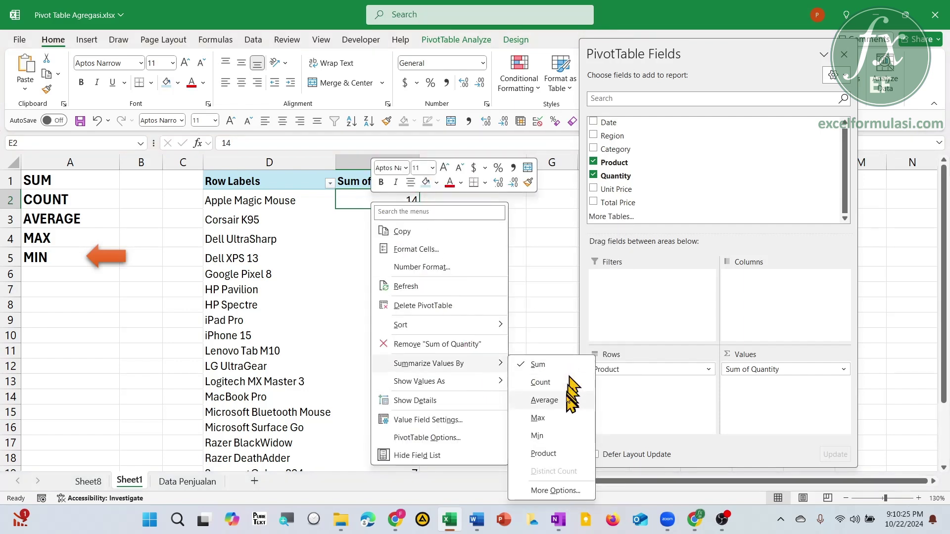
left_click(545, 400)
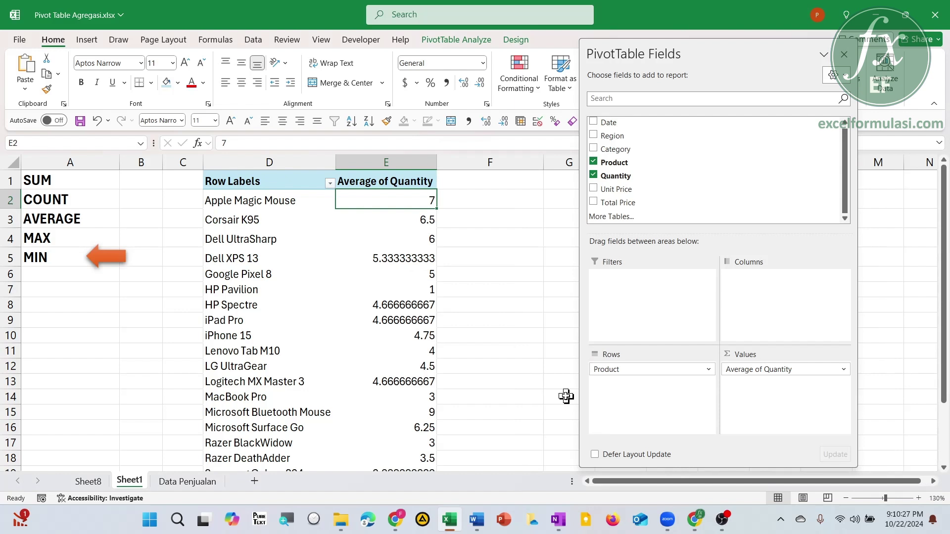
left_click(309, 204)
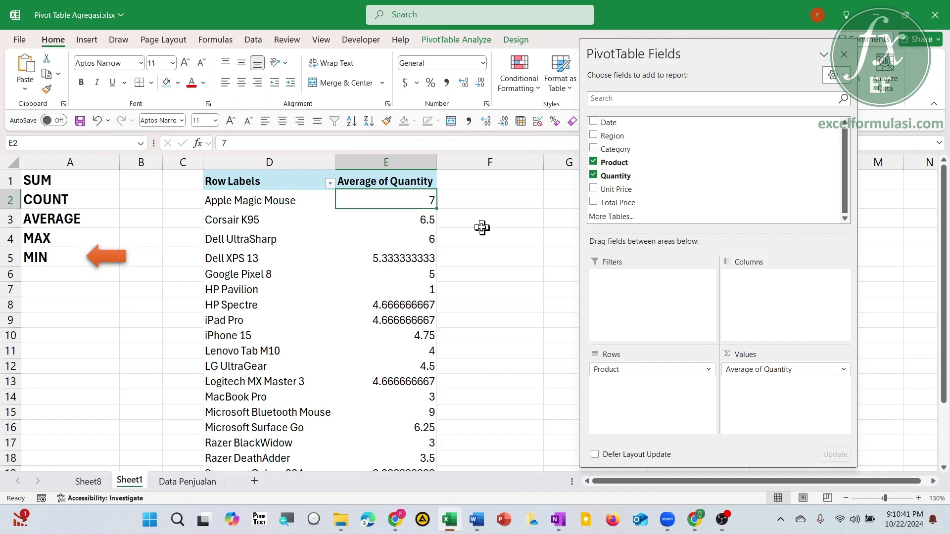
Clear the pivot table by removing Product from the rows and Average of Quantity from the values.
left_click(306, 211)
left_click(370, 224)
left_click_drag(376, 240, 381, 330)
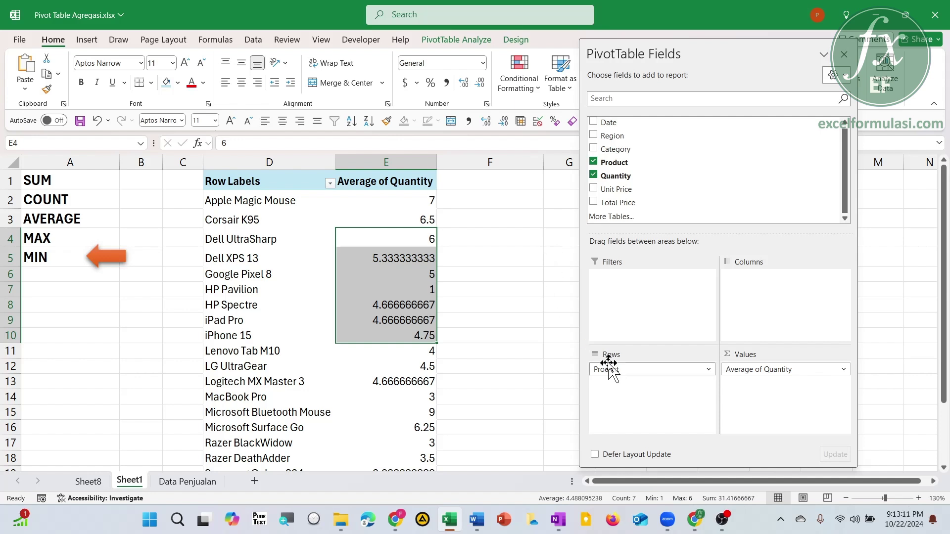
left_click_drag(663, 367, 495, 384)
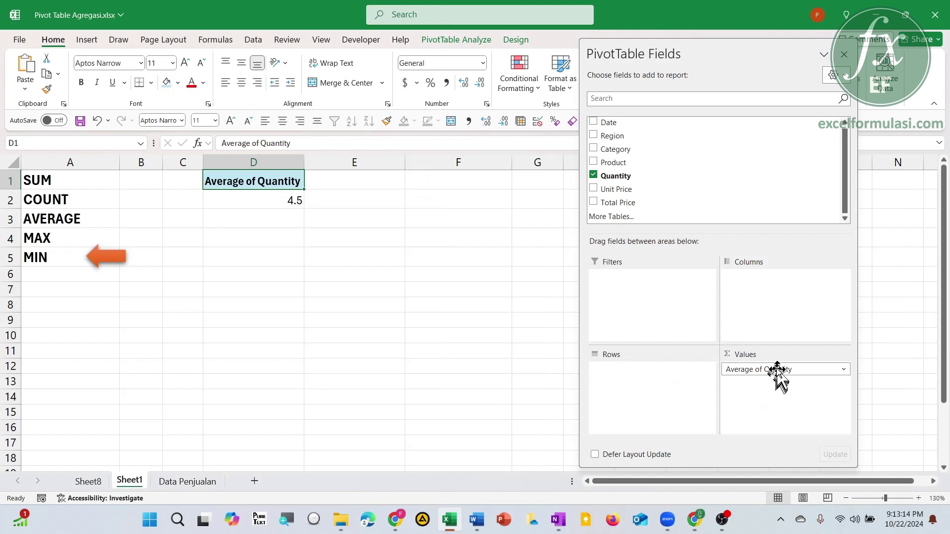
left_click_drag(779, 371, 498, 403)
Add Total Price to the pivot values and summarize it by Max.
left_click_drag(650, 203, 801, 407)
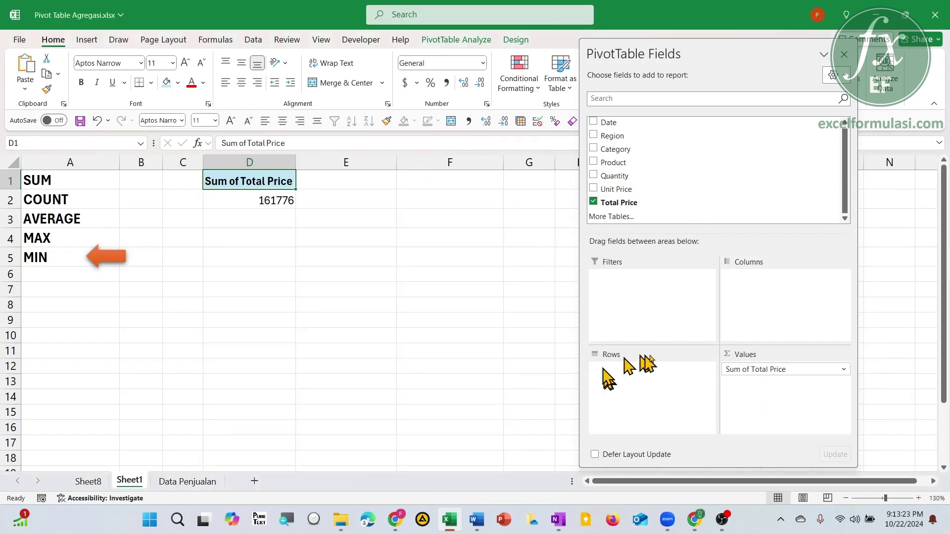
right_click(249, 199)
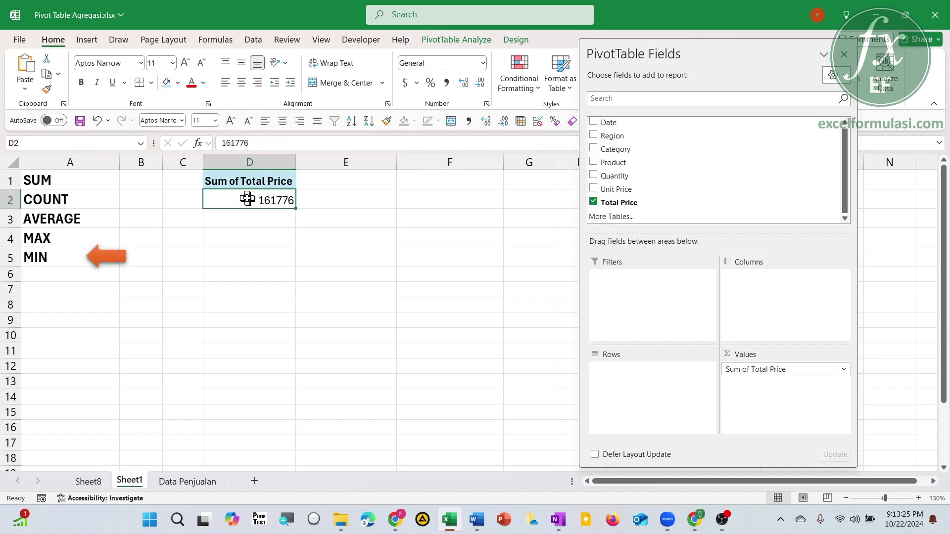
mouse_move(334, 366)
left_click(415, 414)
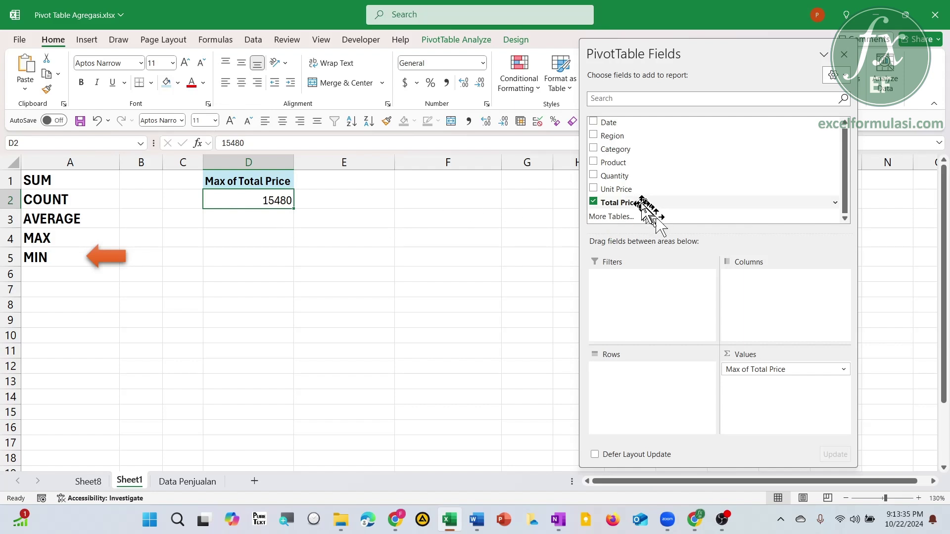
Add Total Price to the pivot values a second time and summarize the new column by Min.
left_click_drag(647, 205, 765, 400)
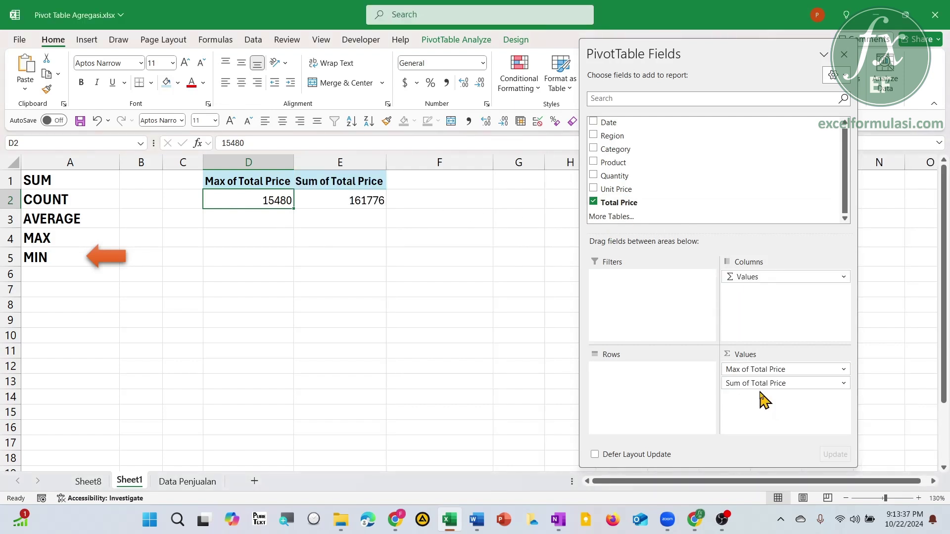
left_click(348, 195)
right_click(346, 196)
mouse_move(439, 358)
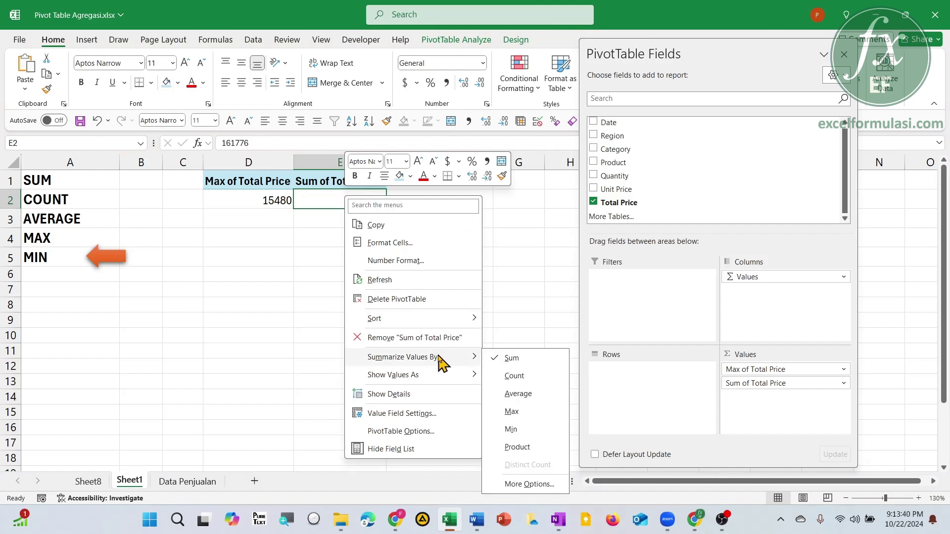
left_click(519, 427)
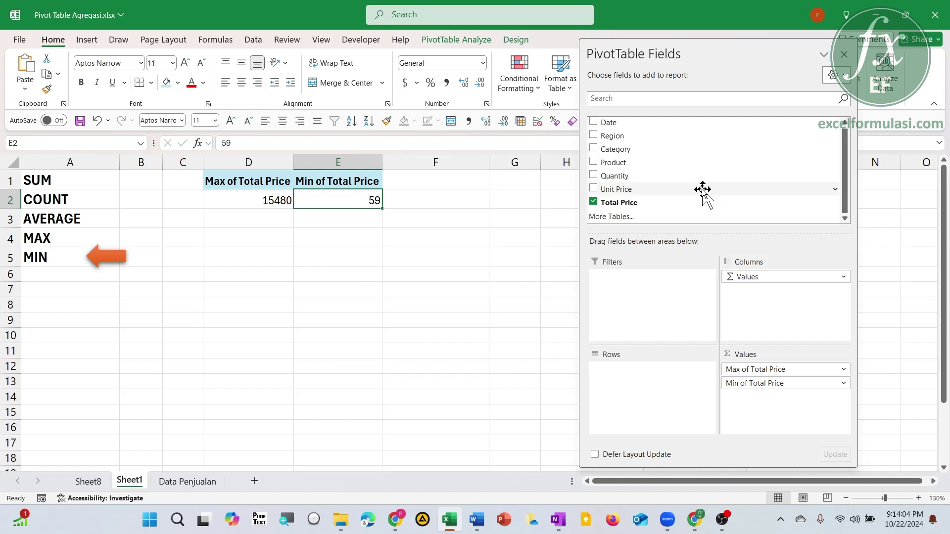
Add Category to the pivot rows and review the maximum and minimum Total Price of each category.
left_click_drag(685, 151, 637, 383)
left_click_drag(637, 383, 637, 384)
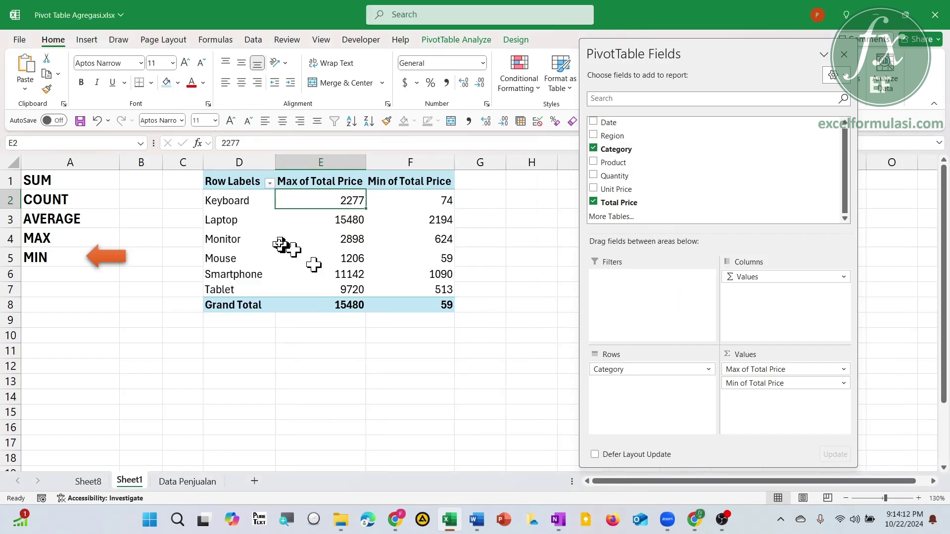
mouse_move(322, 242)
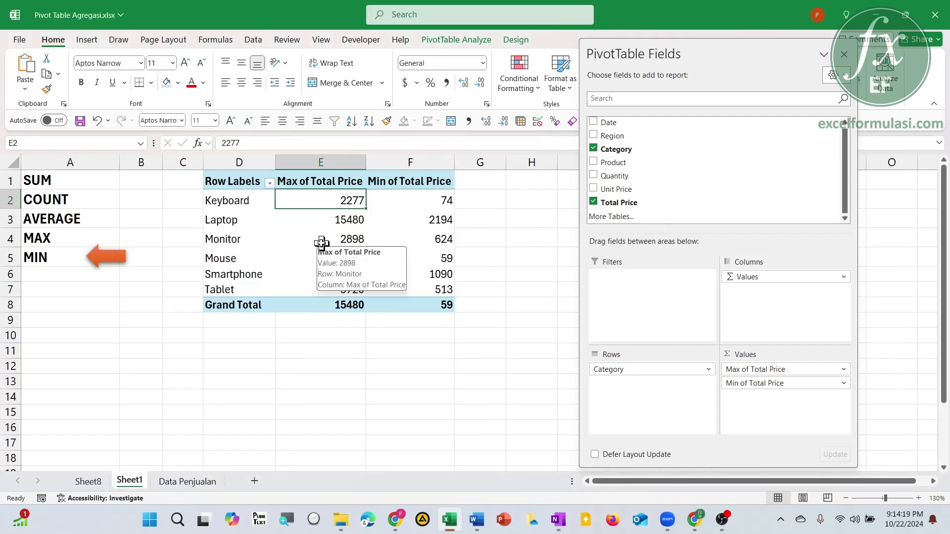
left_click(404, 201)
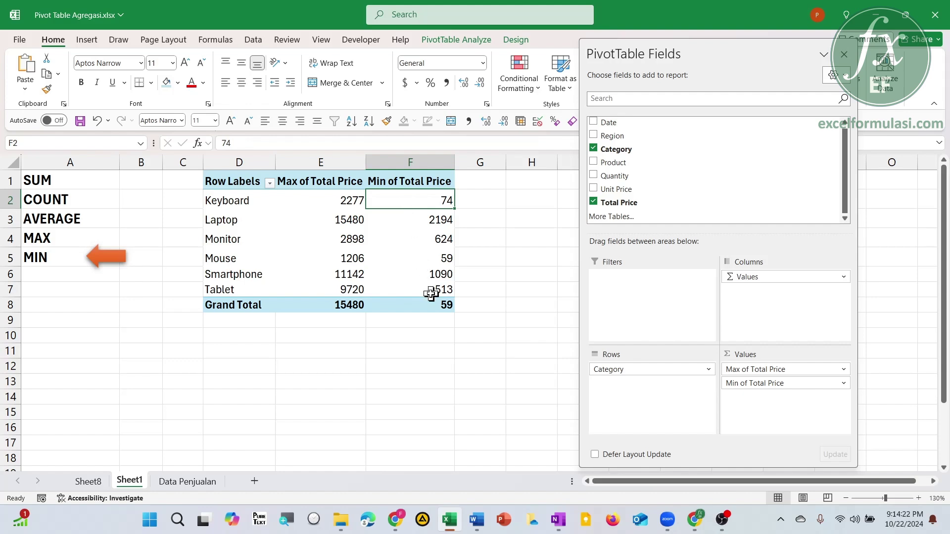
mouse_move(431, 294)
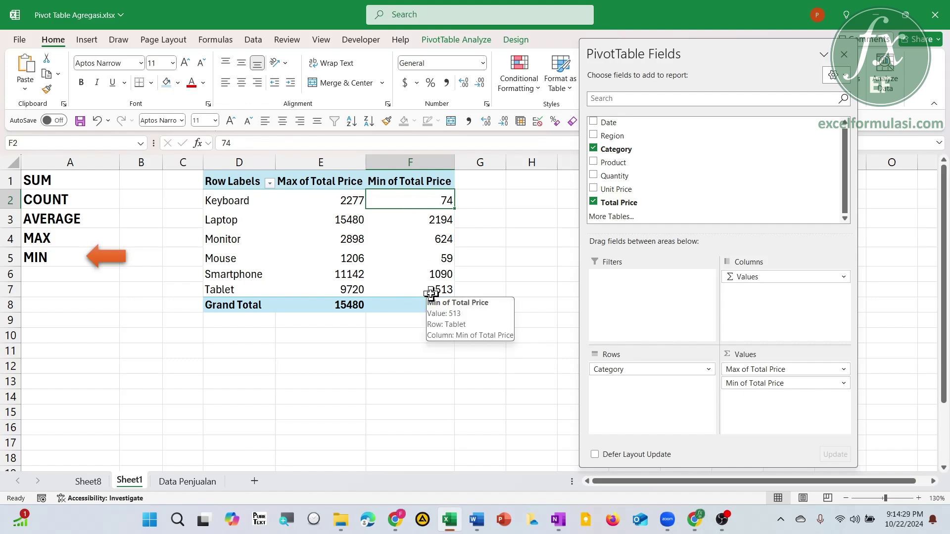
Drill down into Keyboard's Max of Total Price on a new sheet, and check Quantity and Total Price of its highest and lowest sales.
key("Left")
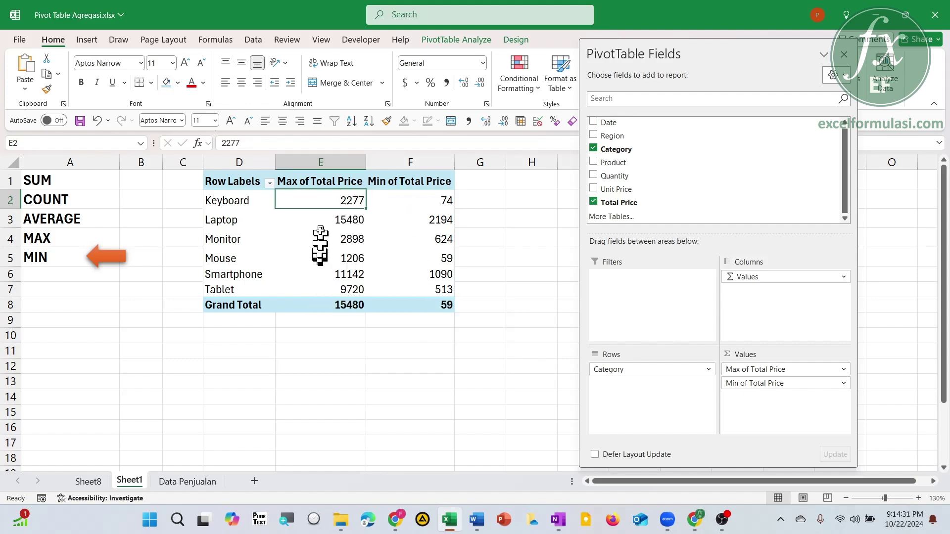
double_click(319, 200)
left_click(270, 244)
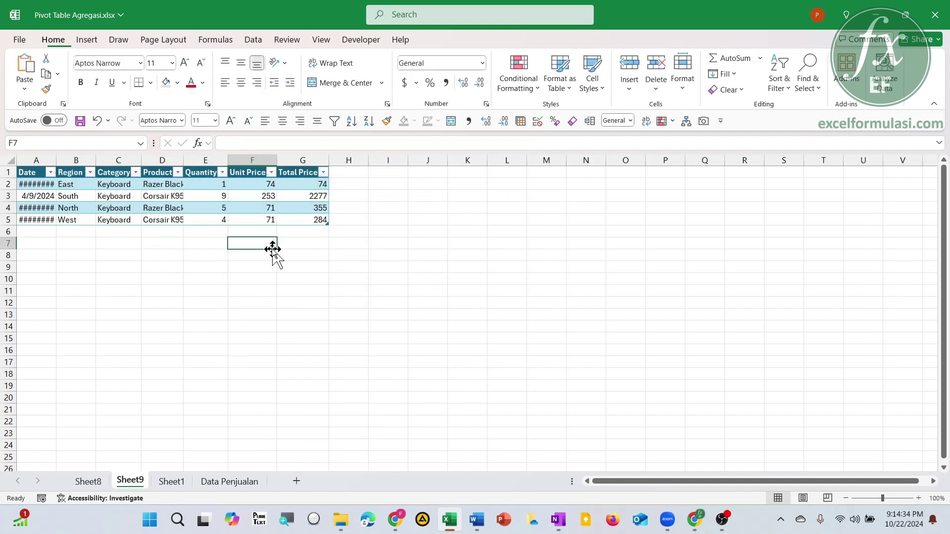
left_click(302, 197)
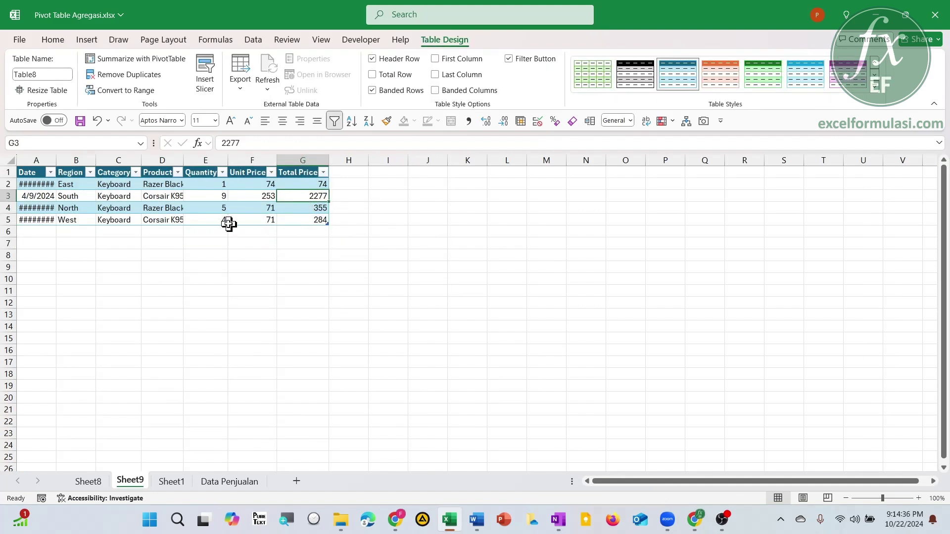
left_click(198, 196)
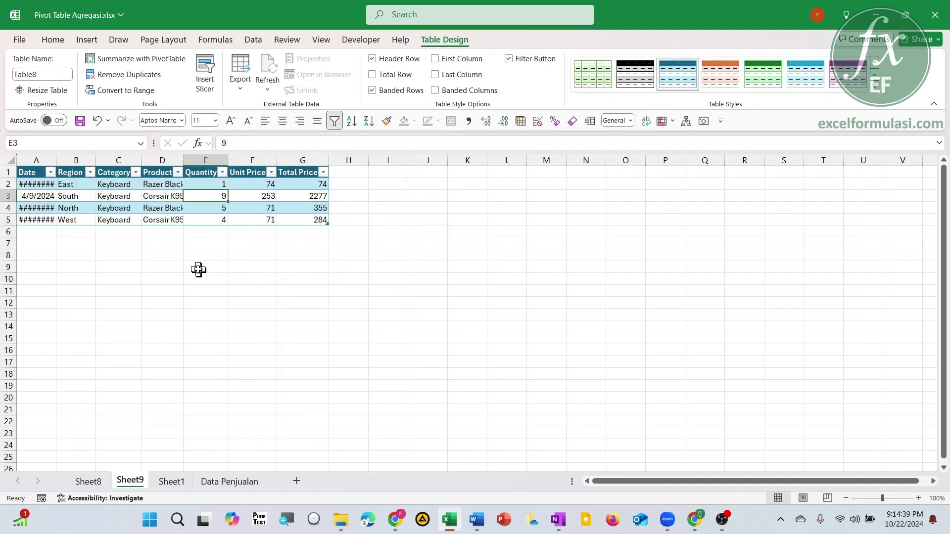
left_click(303, 185)
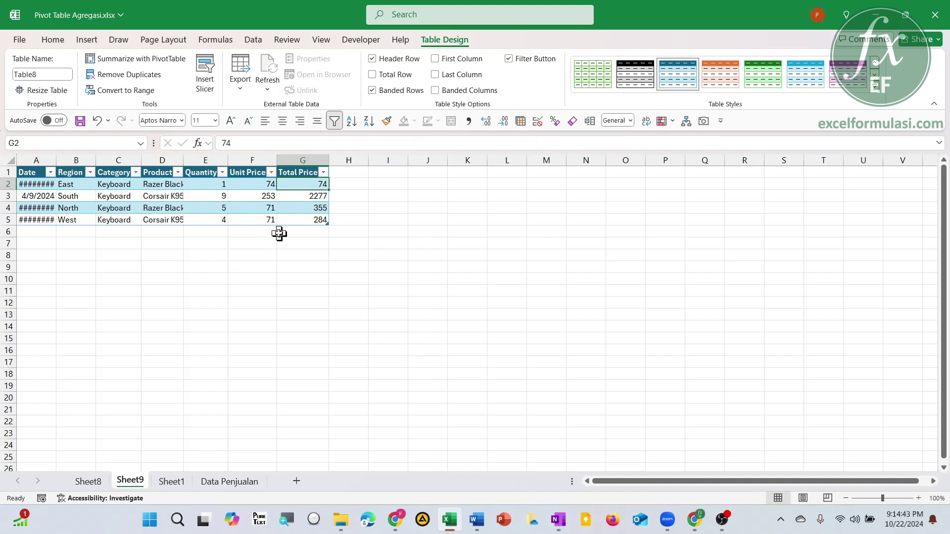
left_click(209, 185)
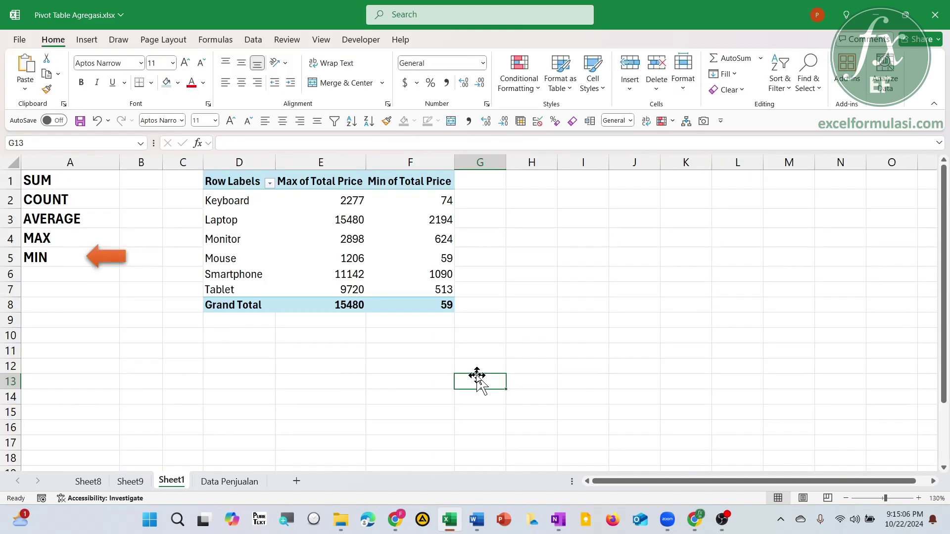